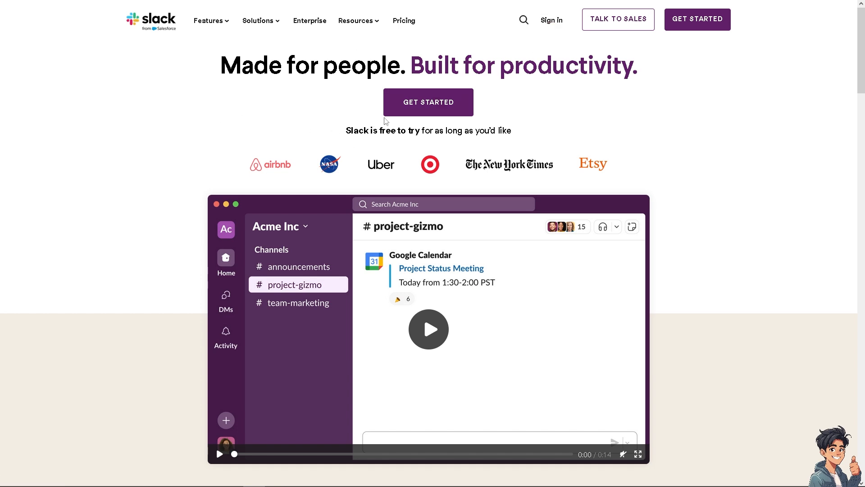
click(423, 103)
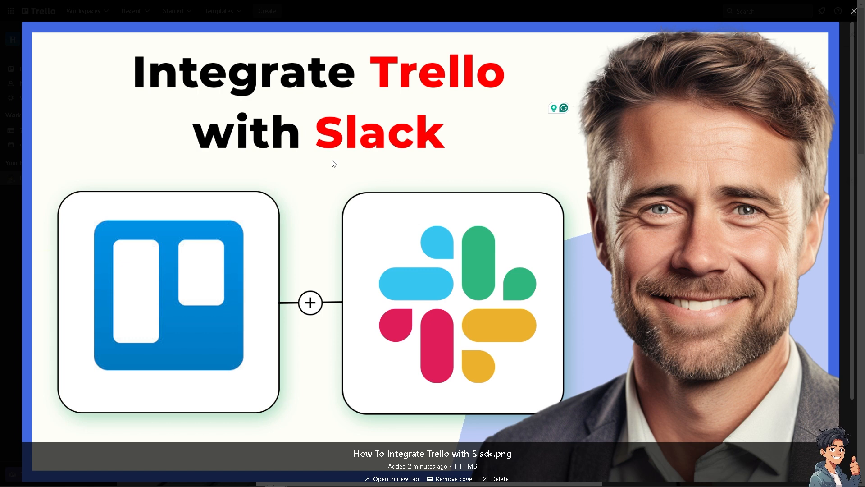
Close the attachment preview, the open card and the board menu to return to the plain board view
key(Escape)
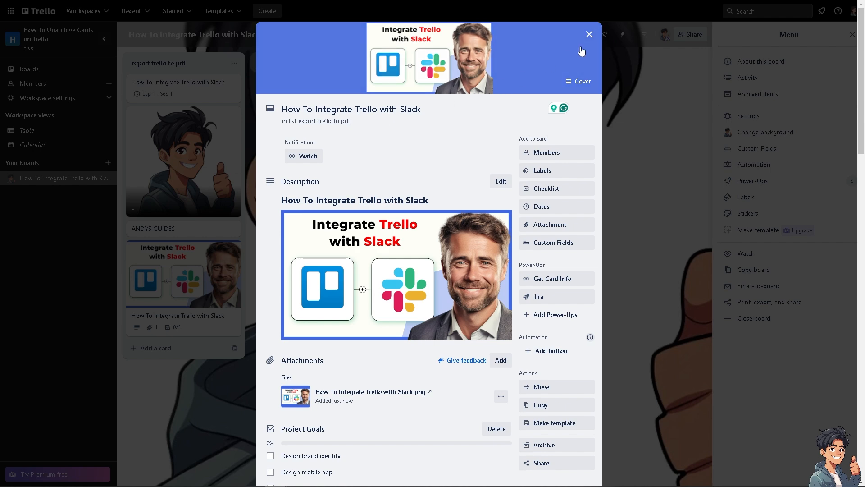
click(588, 35)
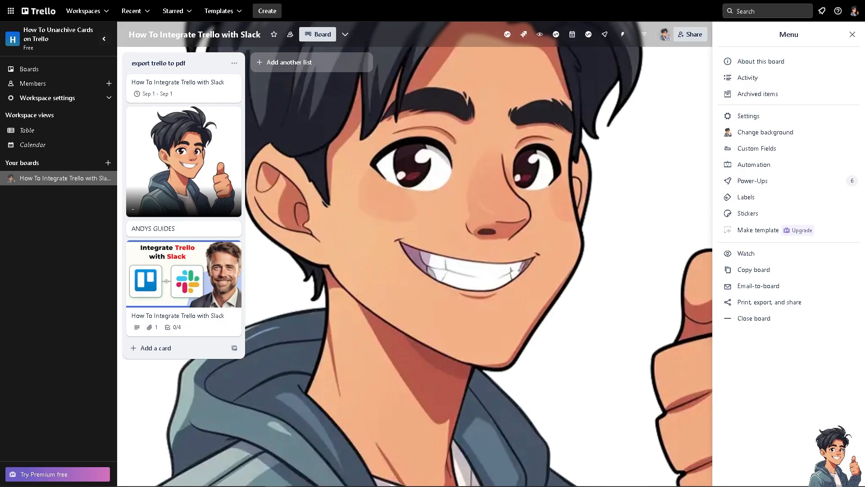
key(Escape)
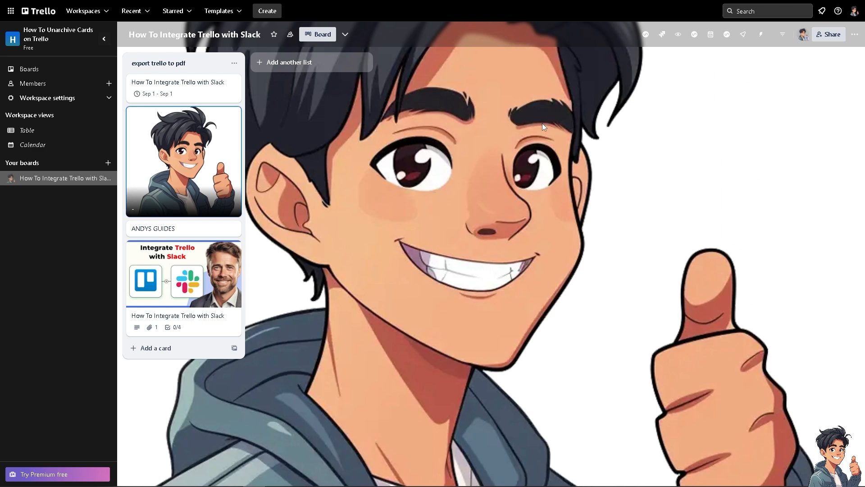
Search the Power-Ups directory for Slack and add the Slack Power-Up to the board
click(743, 35)
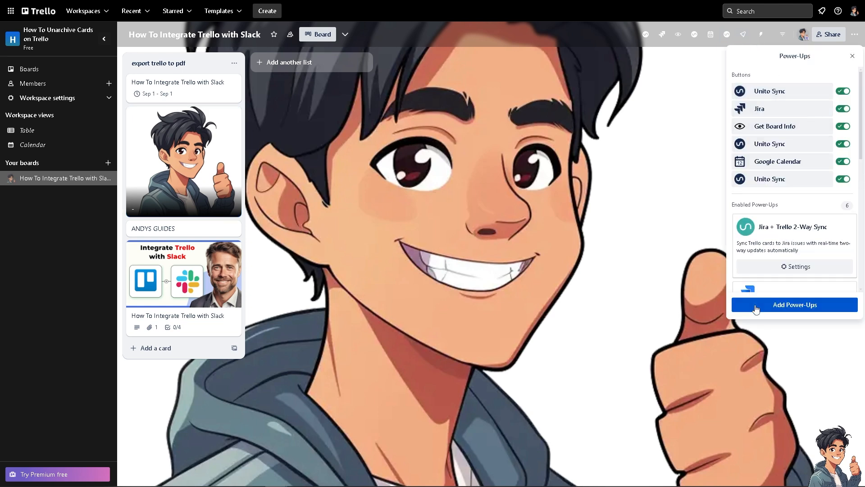
click(760, 312)
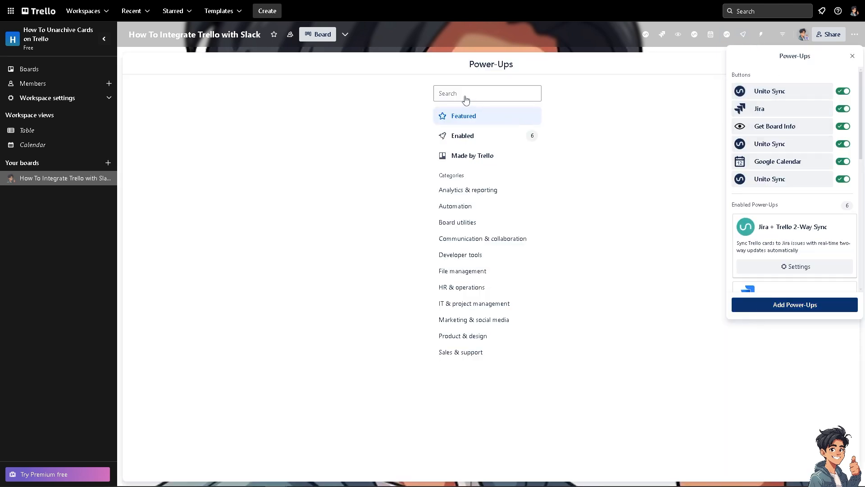
click(292, 93)
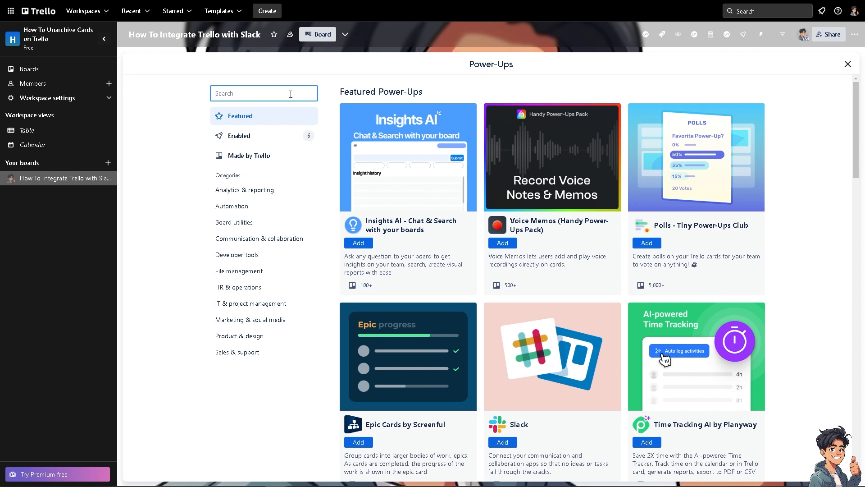
text(Slack)
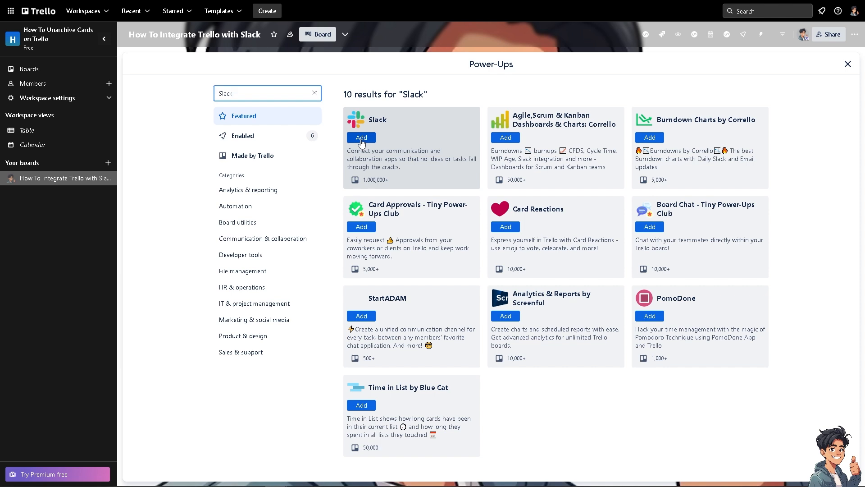
click(362, 137)
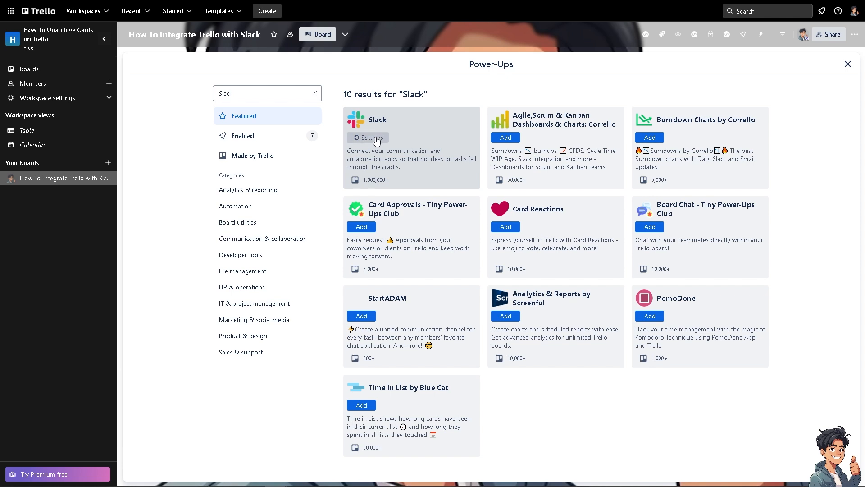
Open the Slack Power-Up's settings and start adding a Slack workspace for a new Slack alert
click(377, 140)
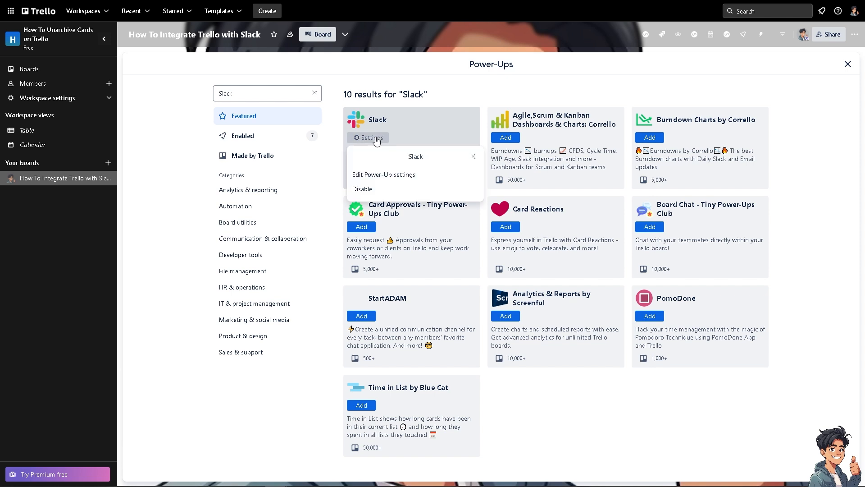
click(376, 174)
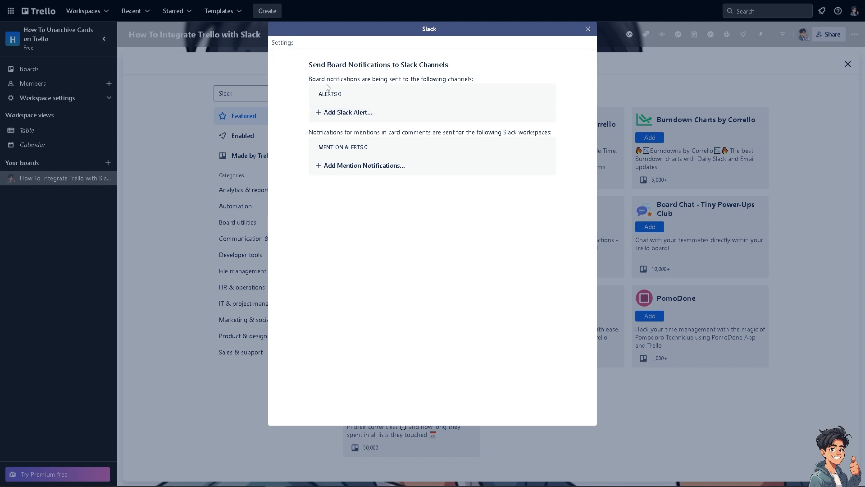
click(336, 112)
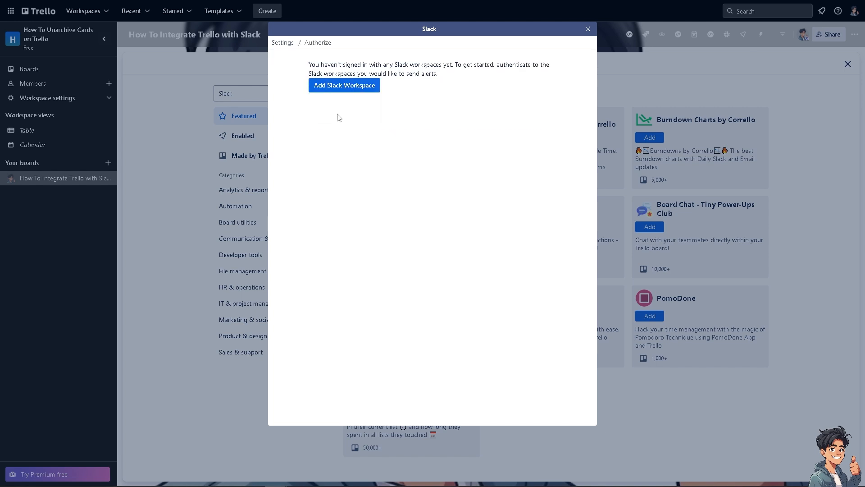
click(345, 87)
click(334, 86)
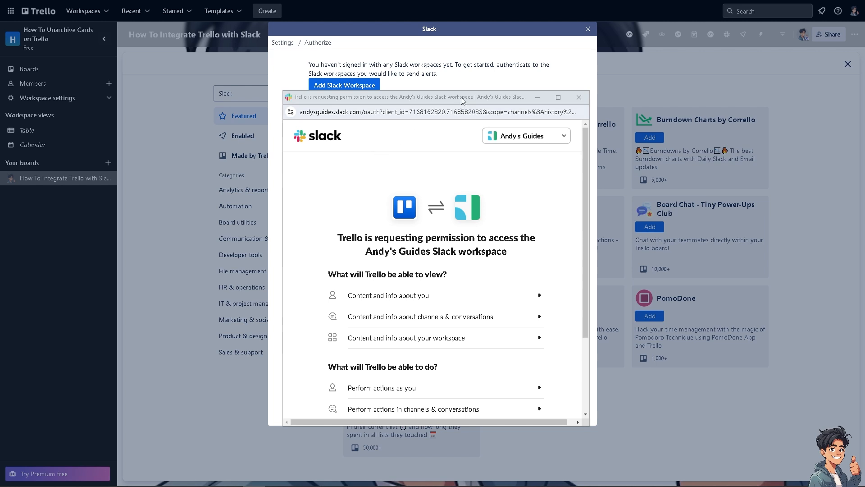
Choose the Andy's Guides workspace and allow Trello to access it
click(480, 120)
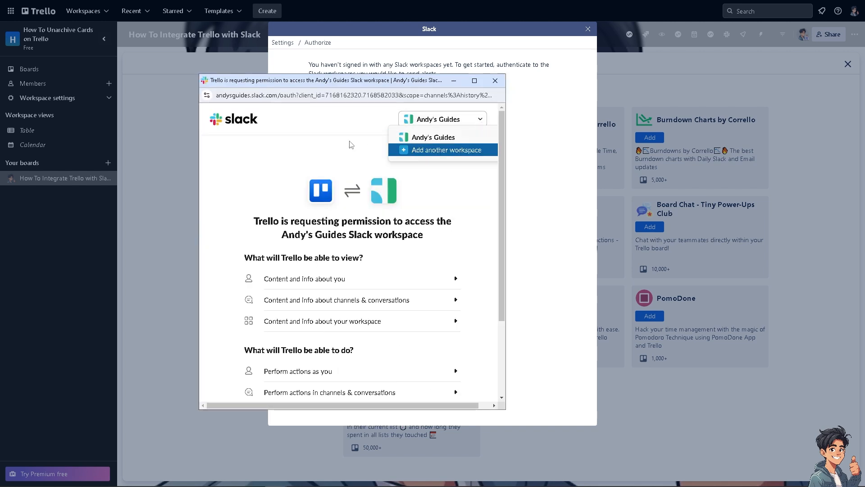
click(414, 139)
scroll(254, 229, down, 3)
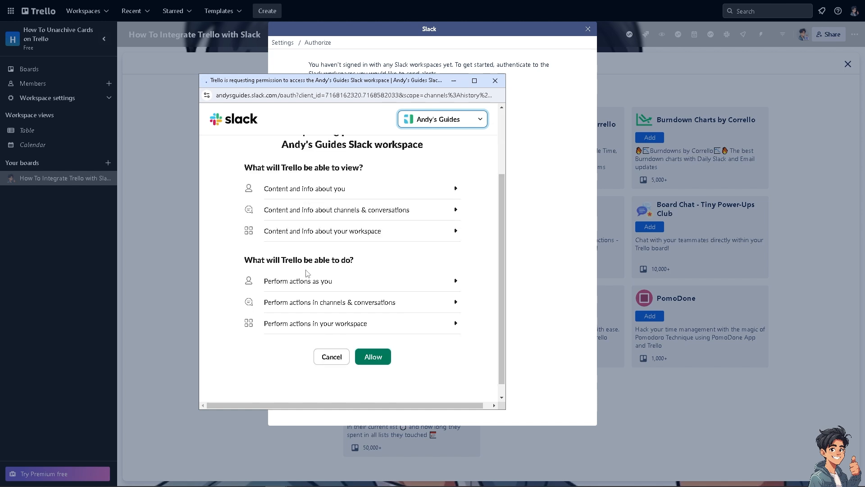
scroll(372, 344, down, 2)
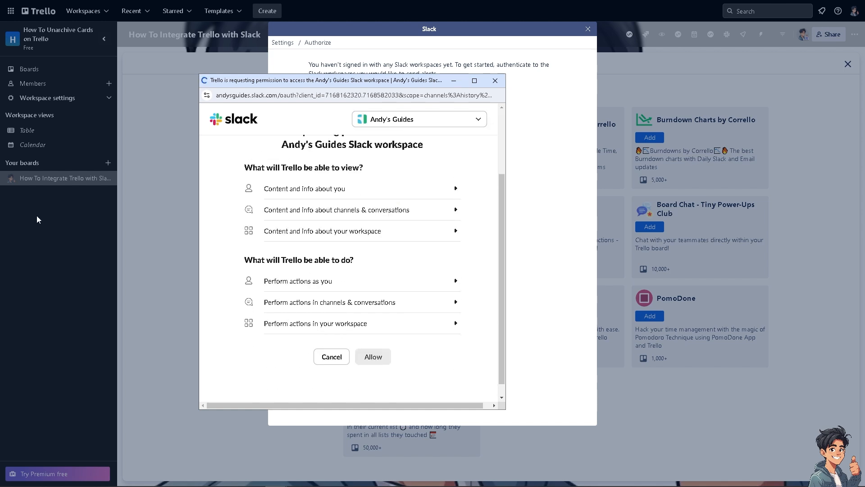
click(372, 356)
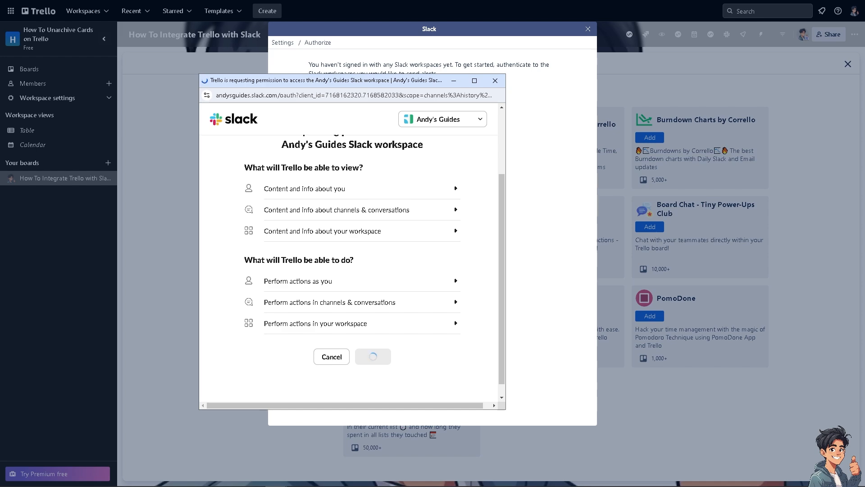
Allow the Trello Slack App to use the Trello account and close the authorization window
scroll(347, 268, down, 6)
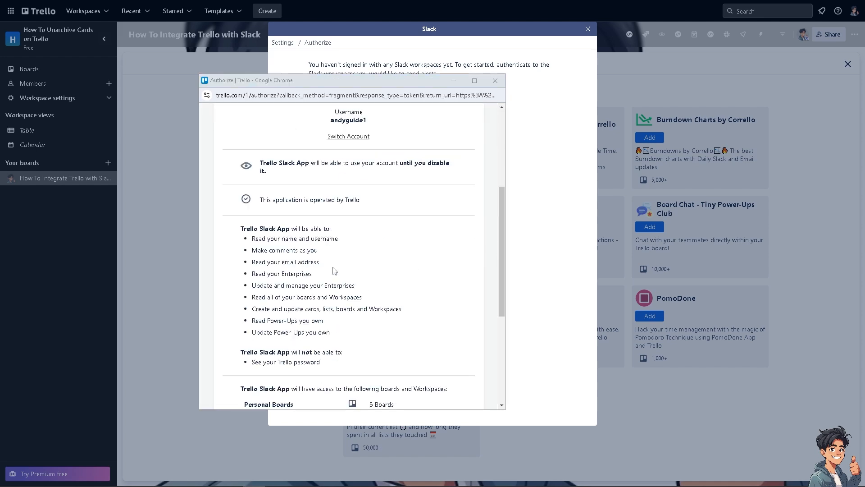
scroll(346, 267, down, 3)
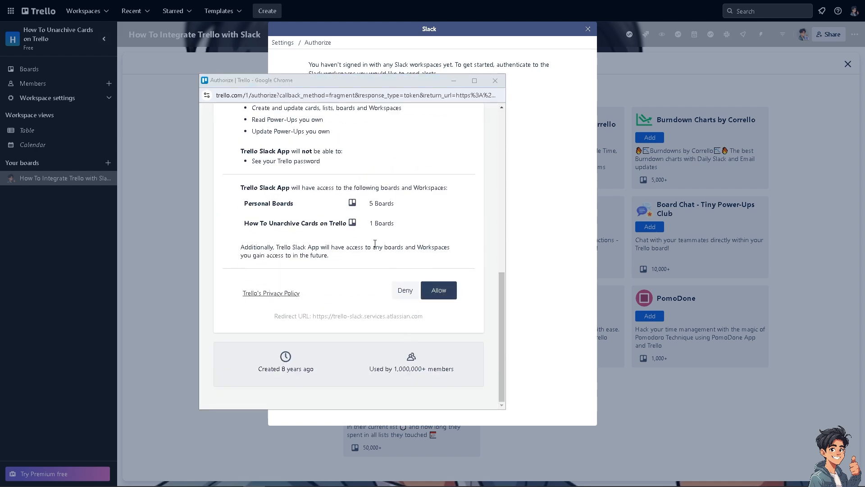
click(444, 292)
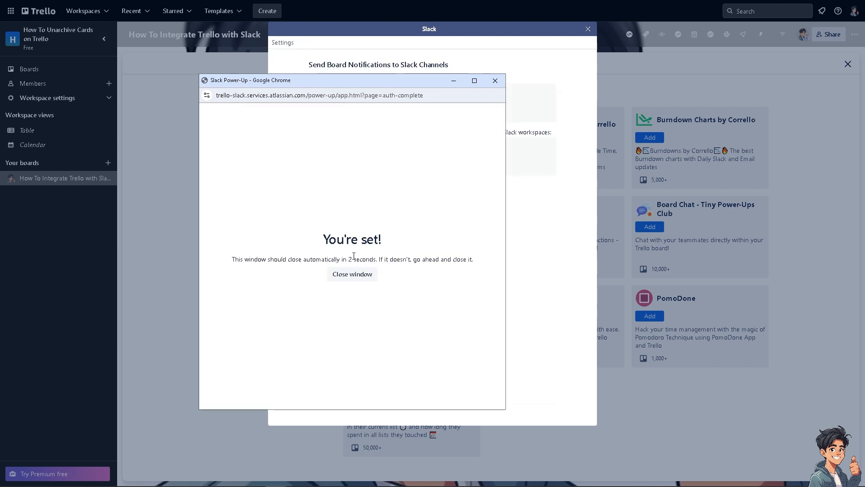
click(364, 278)
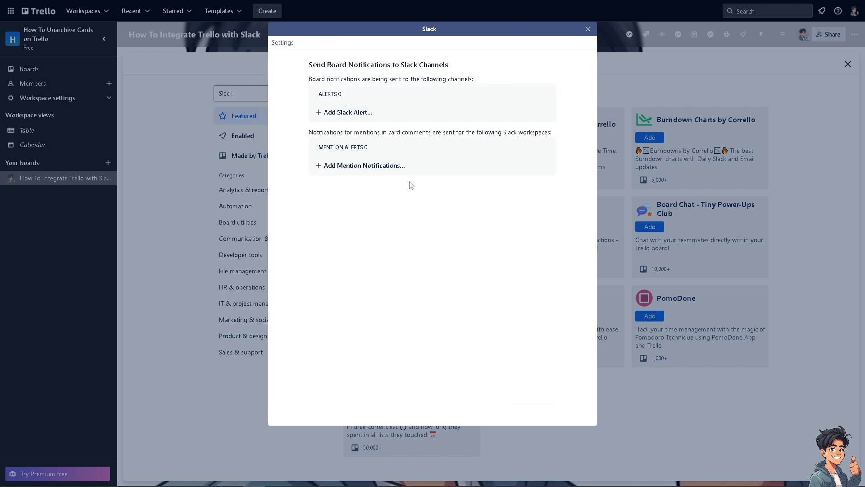
Create a Slack alert for the how-to-integrate-trello-with-slack channel in Andy's Guides with the preselected Trello actions
click(342, 111)
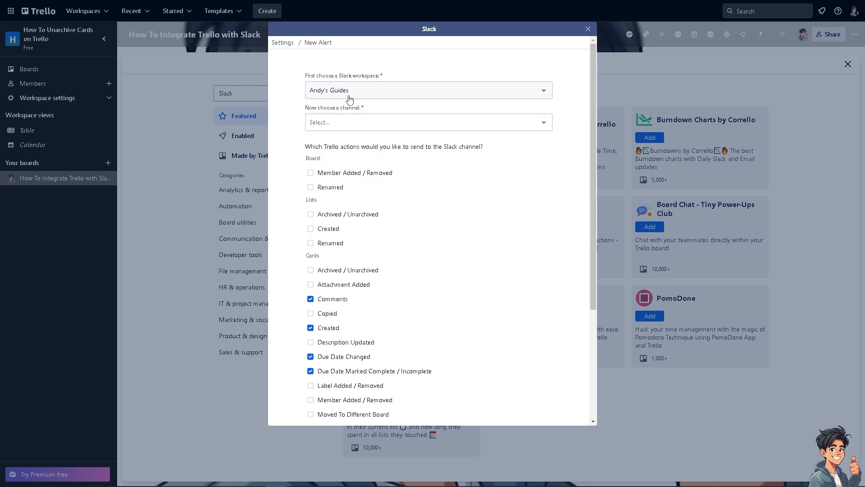
click(361, 126)
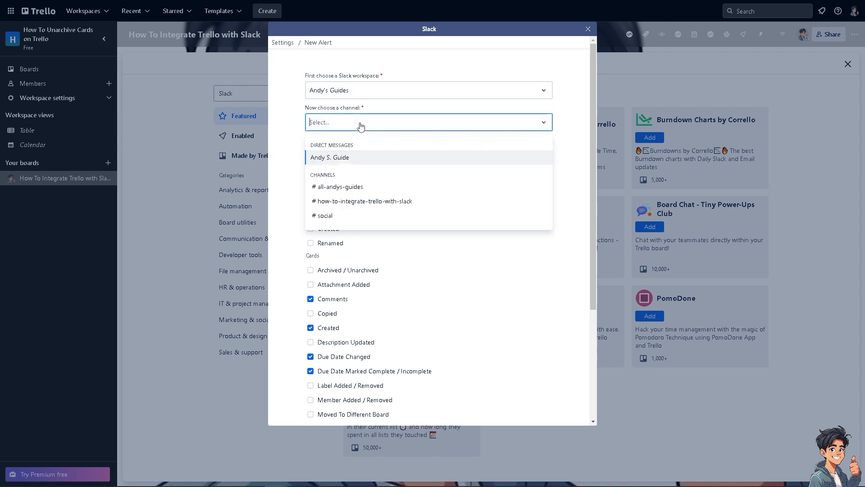
click(341, 202)
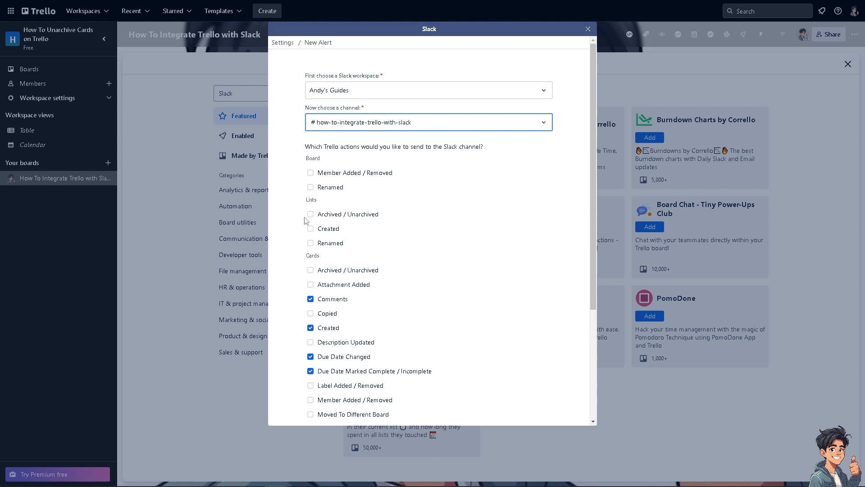
scroll(412, 250, down, 4)
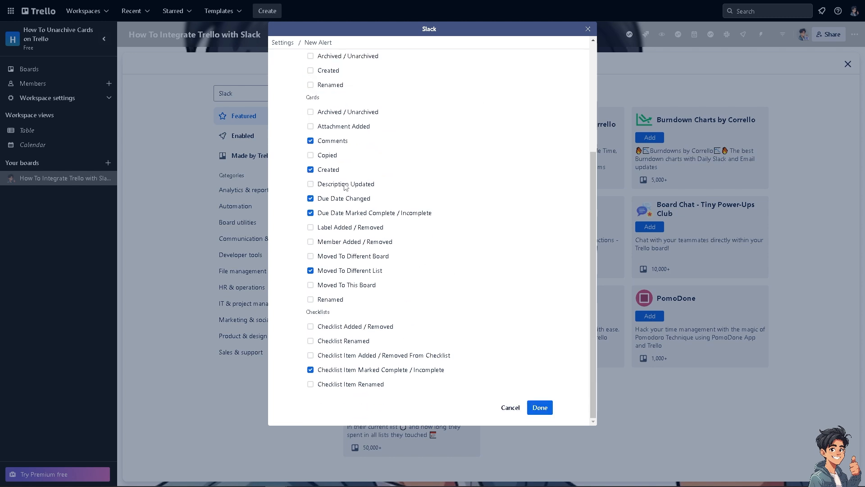
scroll(346, 186, up, 5)
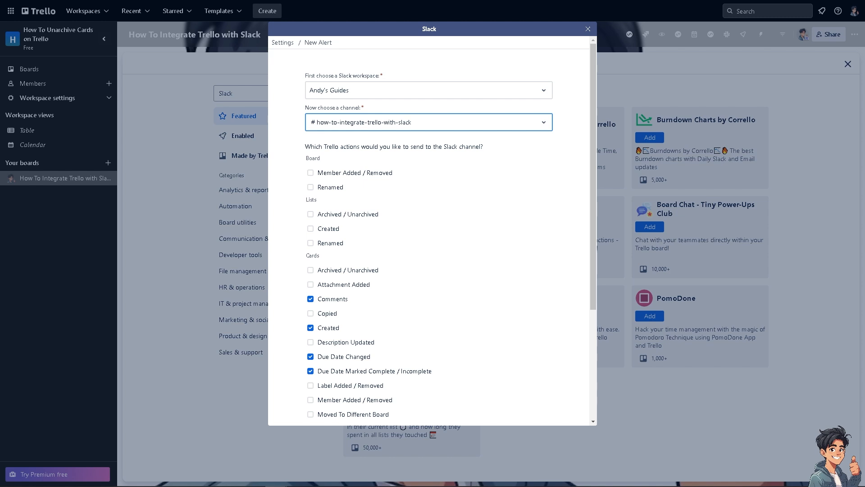
scroll(494, 321, down, 5)
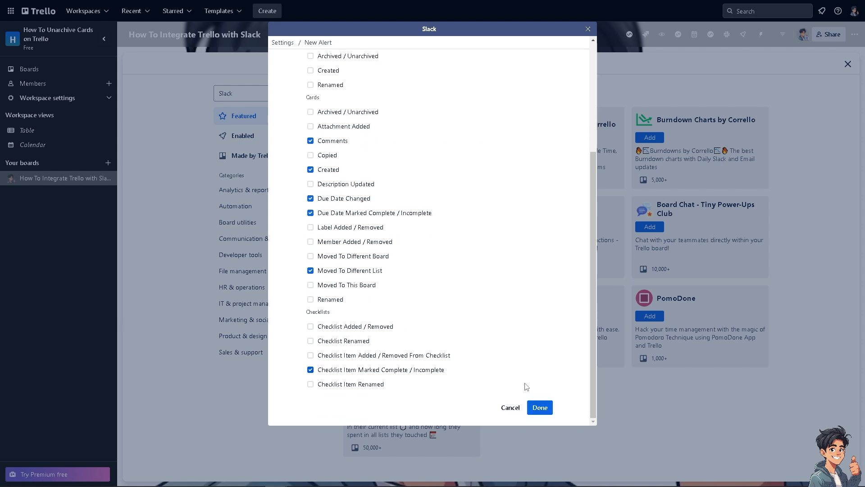
click(537, 411)
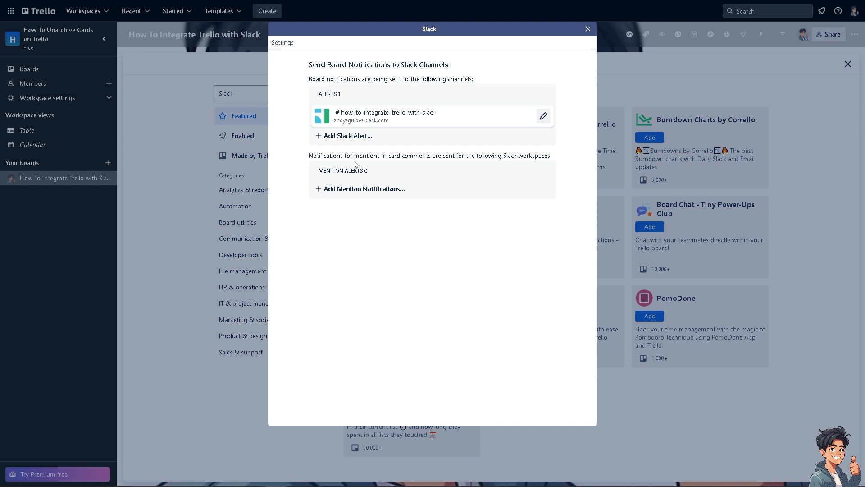
Add mention notifications for the Andy's Guides Slack workspace and close the Power-Up settings
click(359, 191)
click(544, 111)
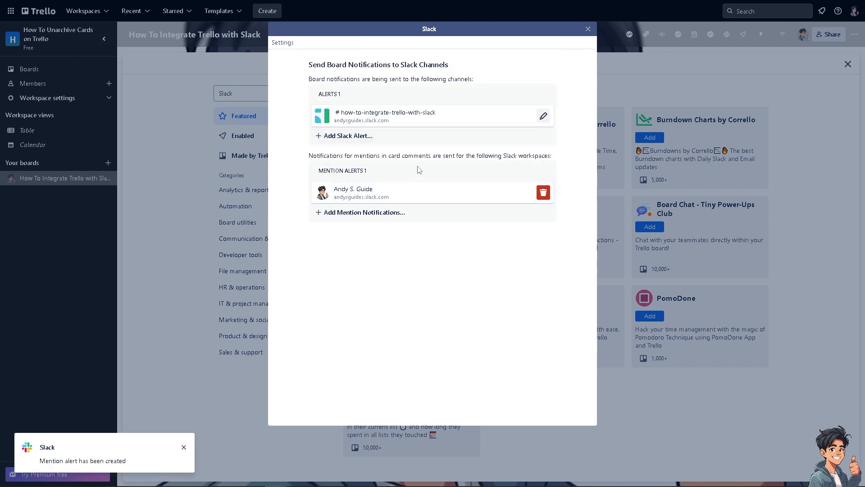
click(588, 28)
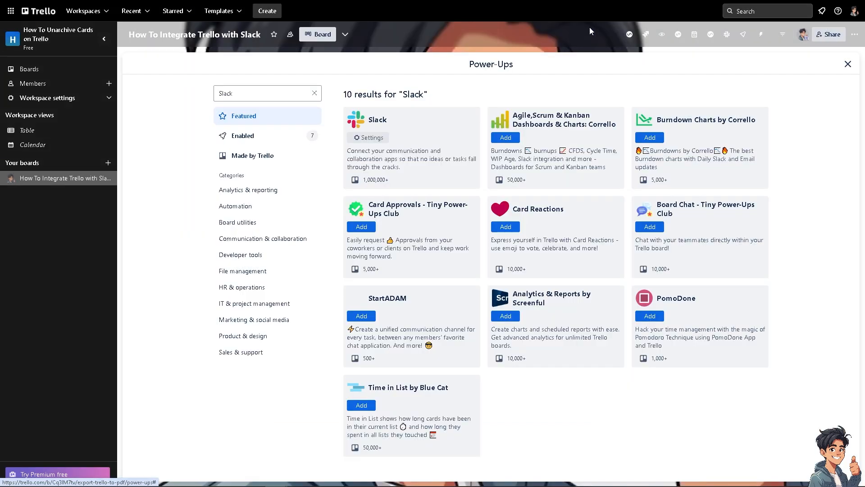
Return to the board, open the How To Integrate Trello with Slack card with the cover image and examine its Slack actions
click(71, 176)
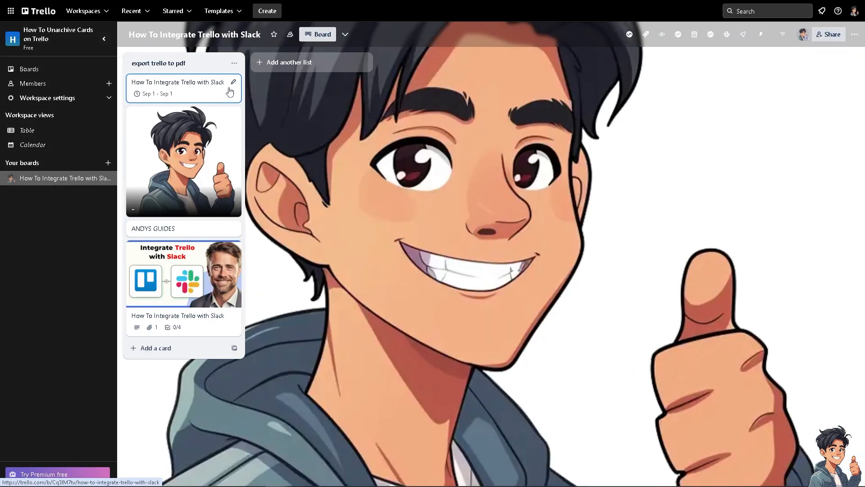
click(200, 251)
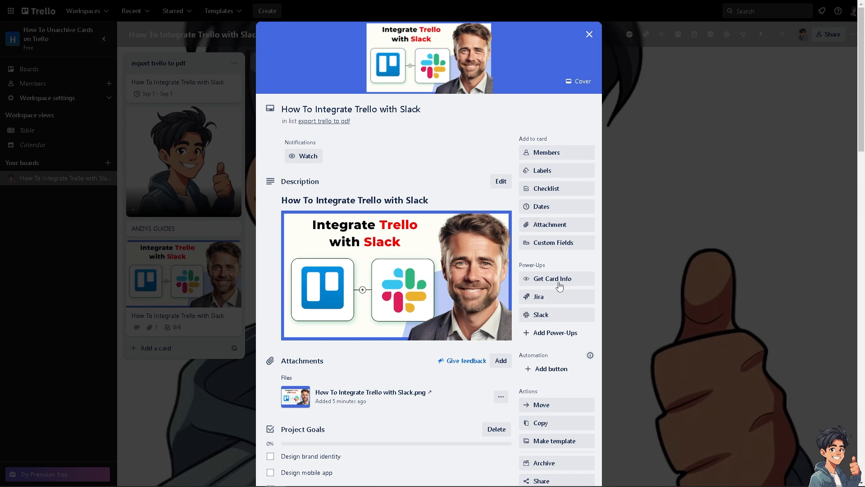
click(543, 318)
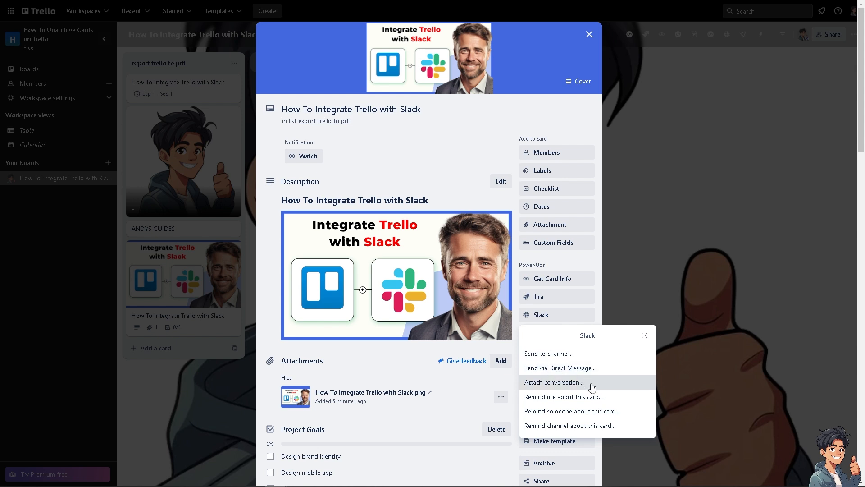
click(681, 177)
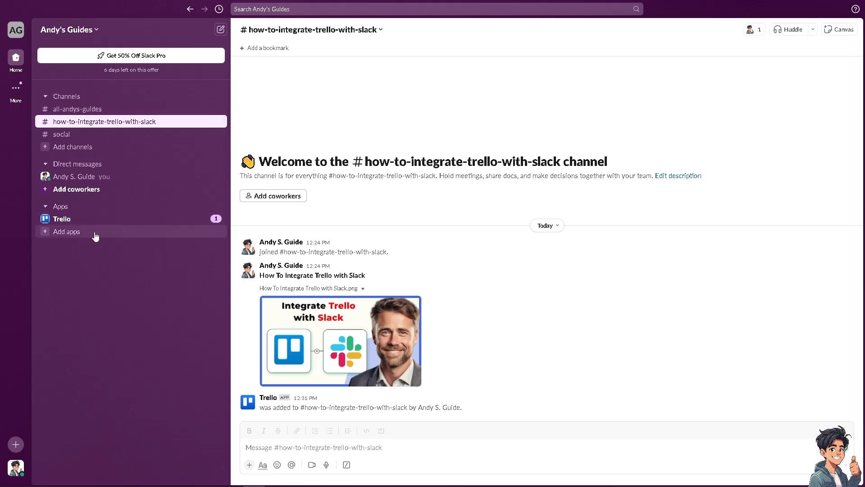
Open Slack's app list and search it for Trello
click(68, 232)
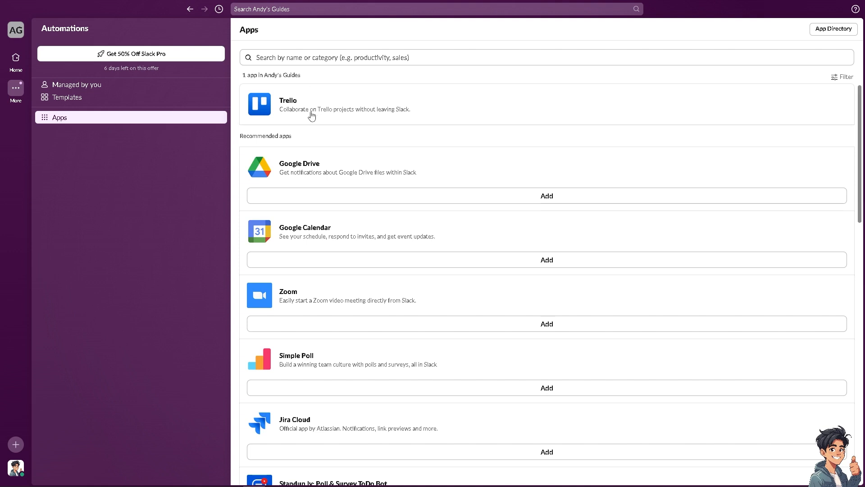
click(312, 56)
text(T)
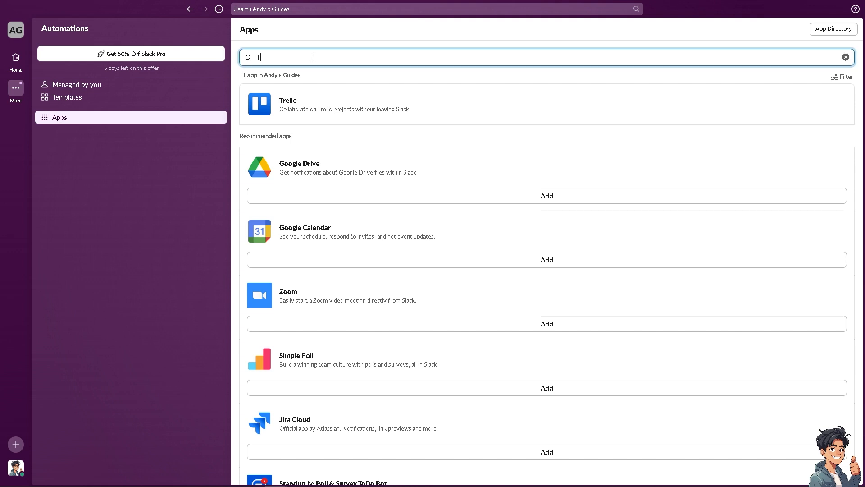
text(relo)
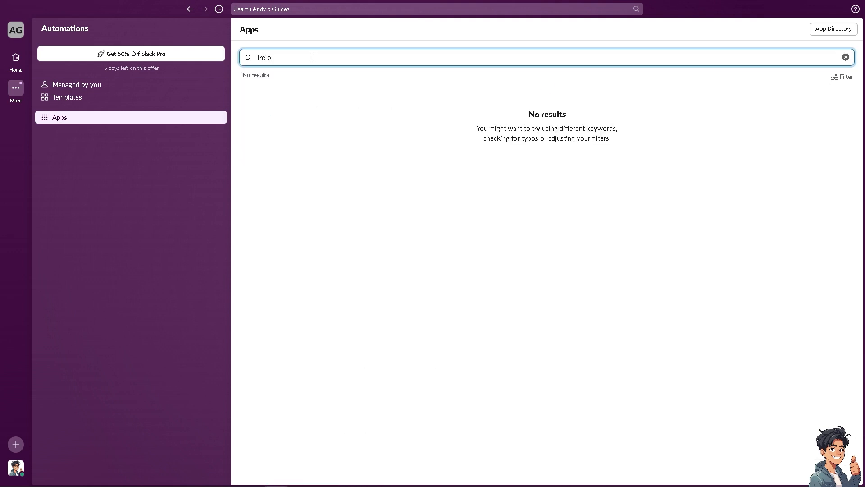
key(BackSpace)
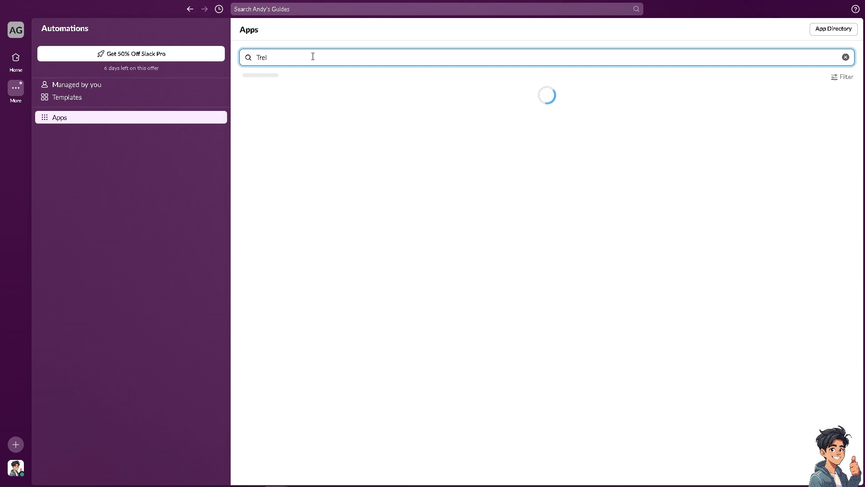
text(lo)
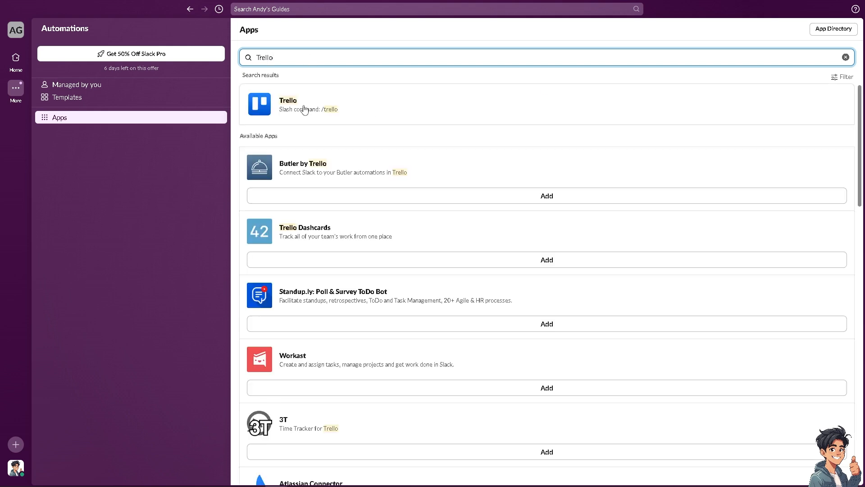
View the Trello app's details and configuration page, and open the app in Slack from there
click(305, 110)
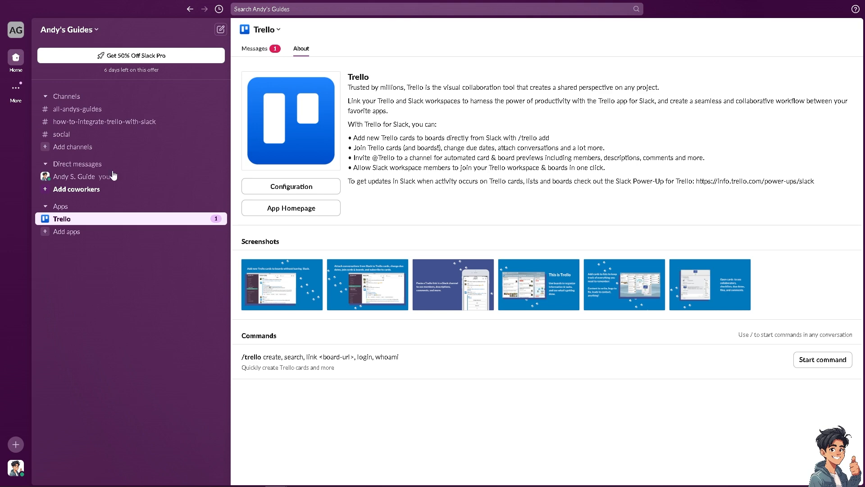
click(323, 191)
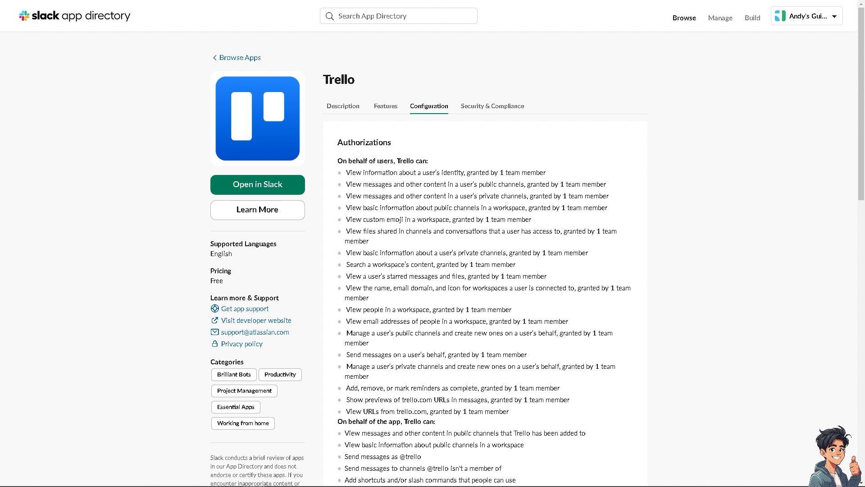
click(274, 187)
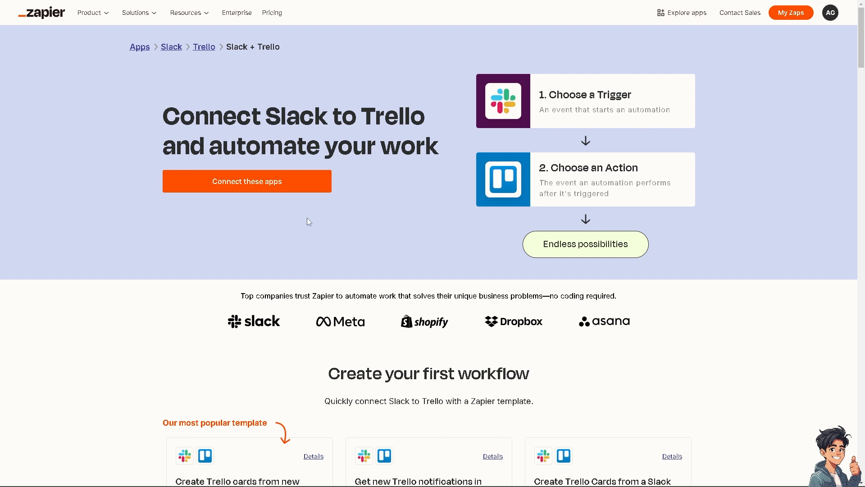
Switch to Zapier, start a Zap connecting Slack to Trello, and set the Slack trigger event to New Channel
click(271, 185)
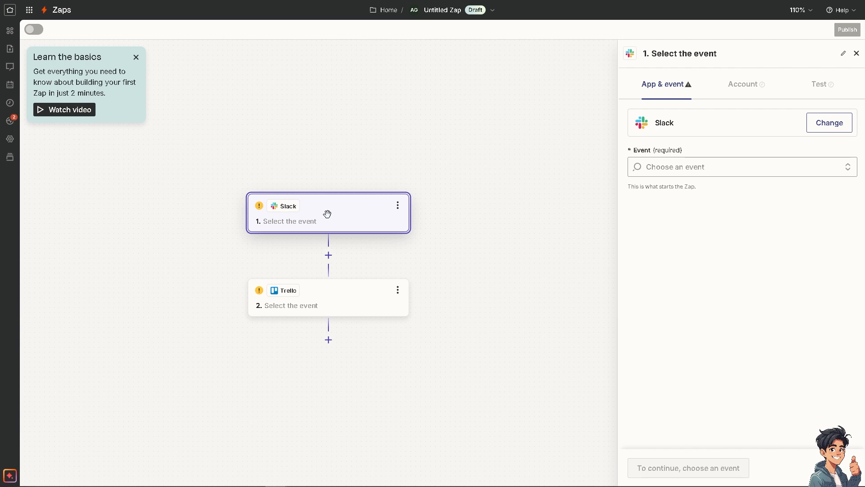
click(719, 166)
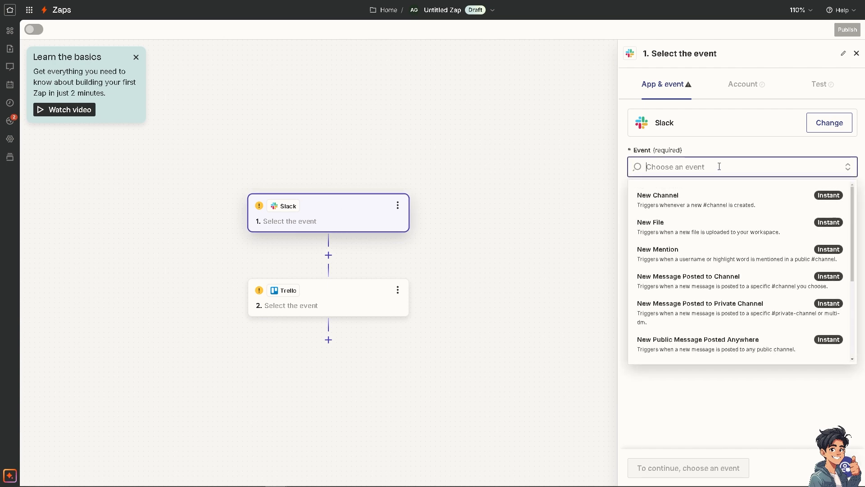
click(704, 203)
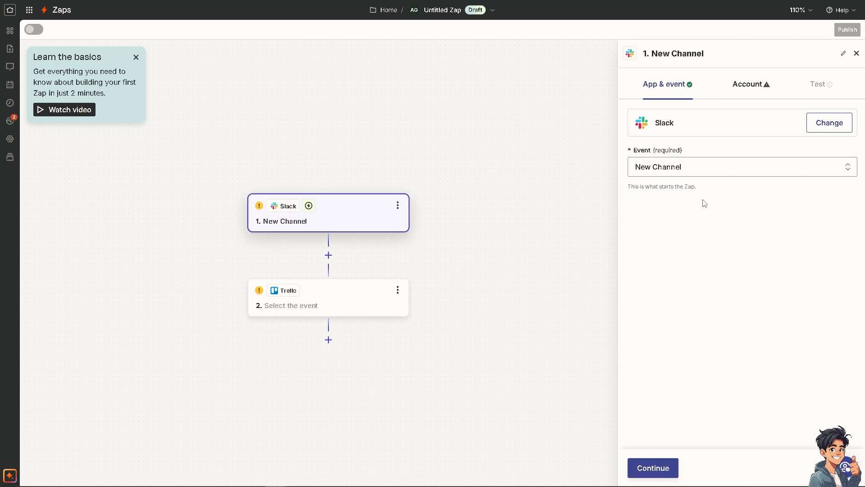
Set the Trello action event to Add Label to Card and continue to its account settings
click(326, 296)
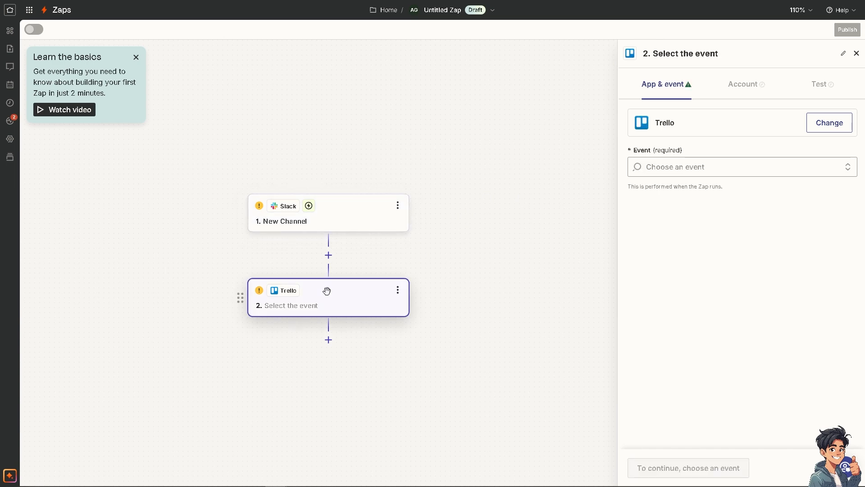
click(707, 169)
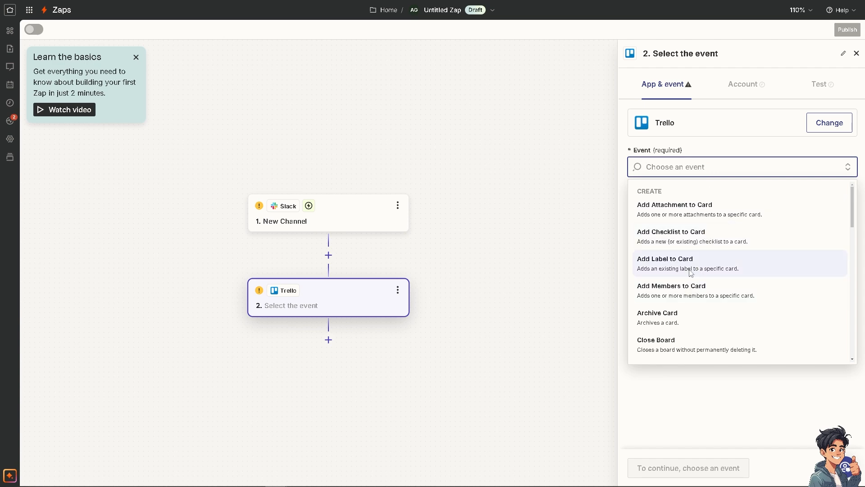
click(671, 269)
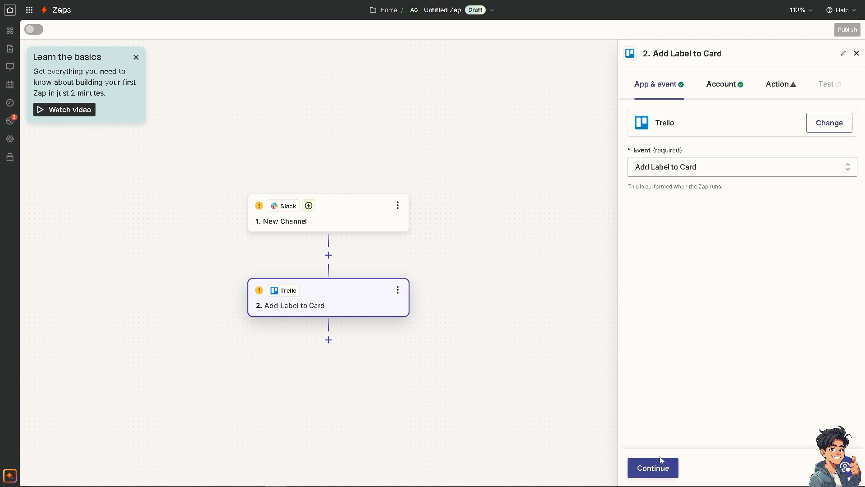
click(652, 468)
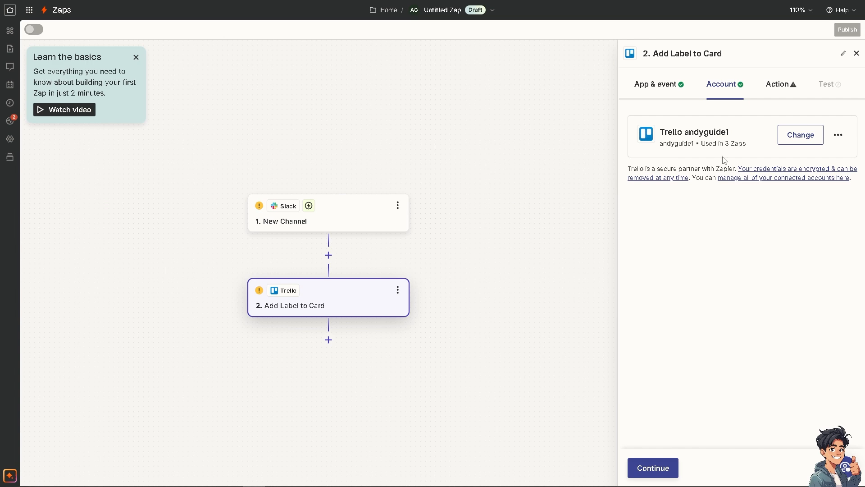
Connect a new Trello account to the action, allow Zapier access to it, and continue to the action fields
click(797, 140)
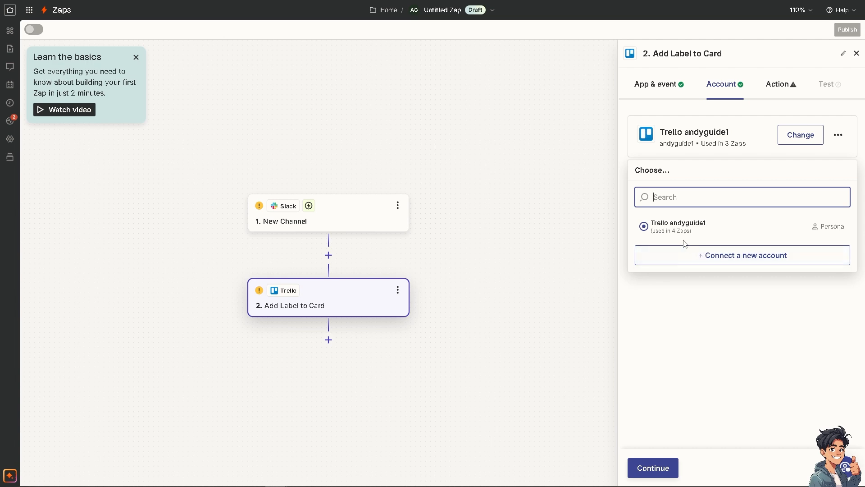
click(713, 260)
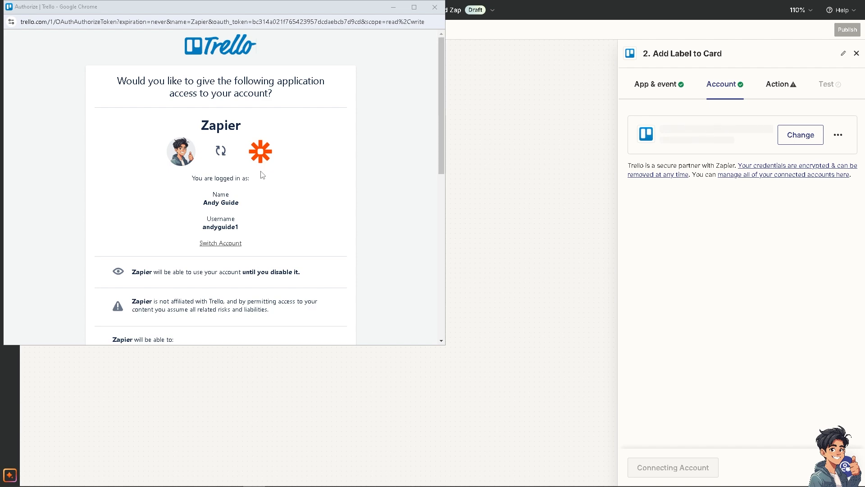
scroll(262, 175, down, 2)
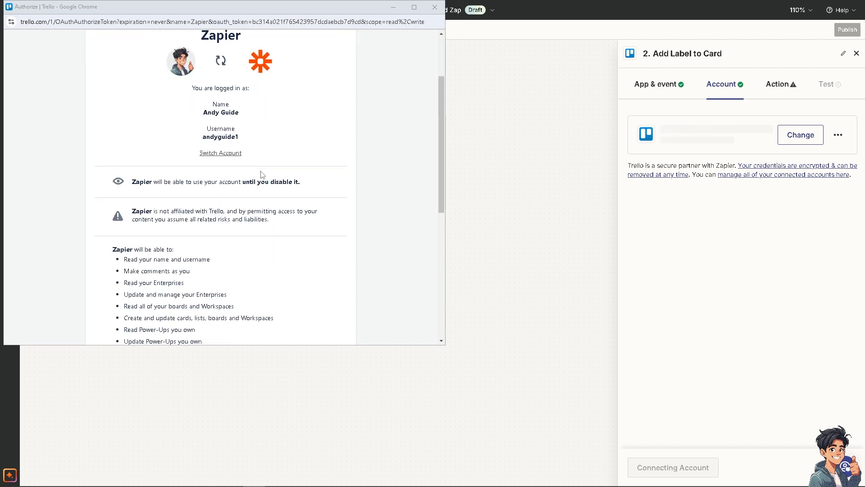
scroll(261, 173, up, 2)
scroll(261, 174, down, 8)
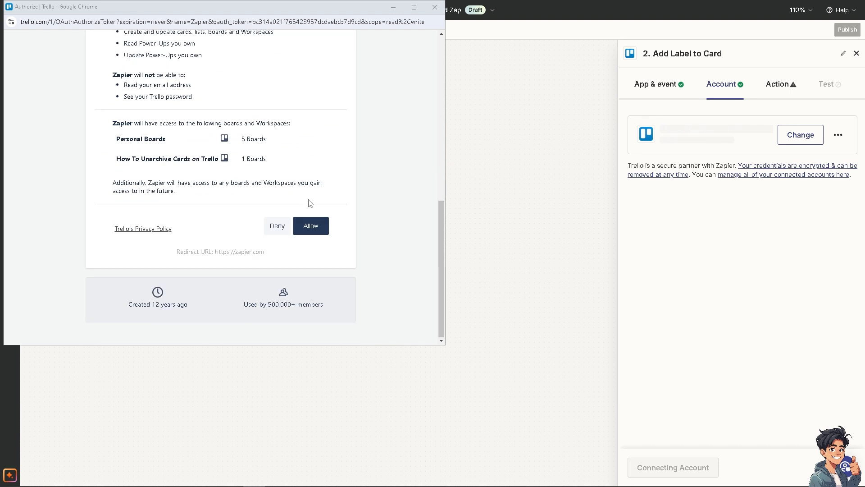
click(311, 226)
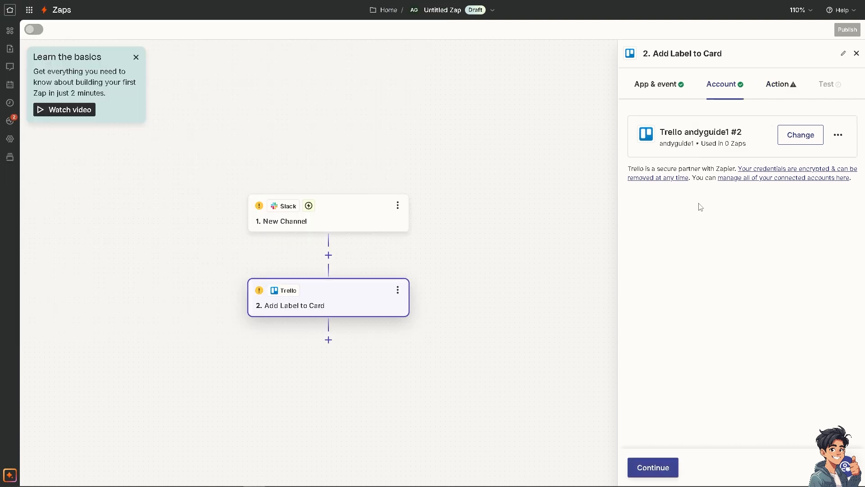
click(655, 466)
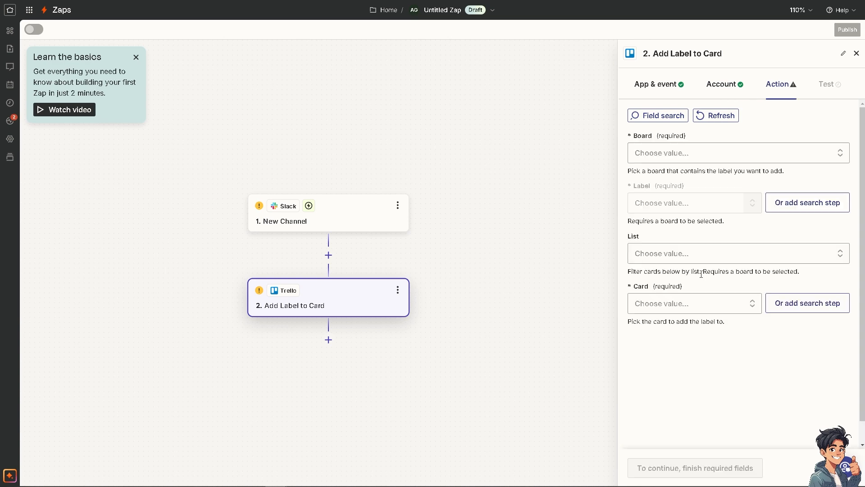
Set the action's board to How To Integrate Trello with Slack and its label to Red
click(697, 156)
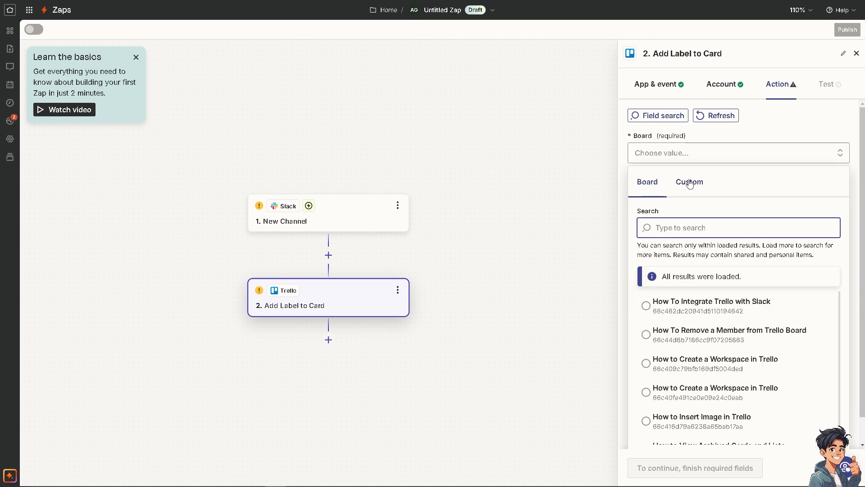
click(681, 317)
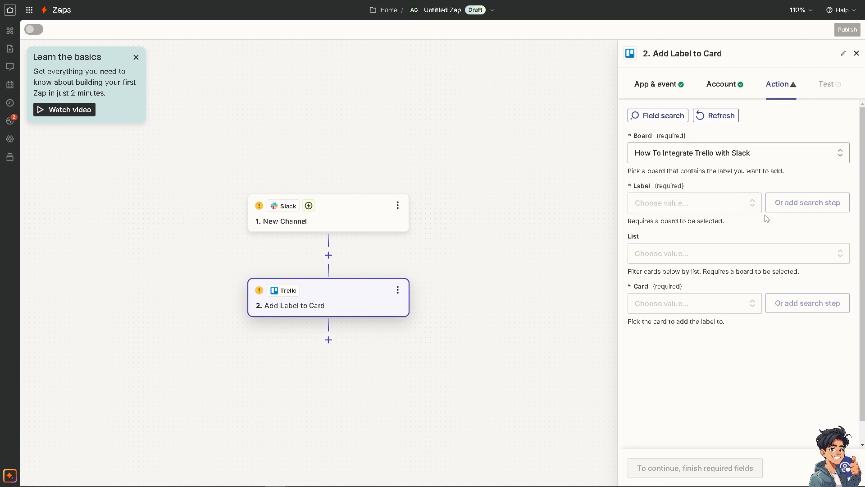
click(713, 204)
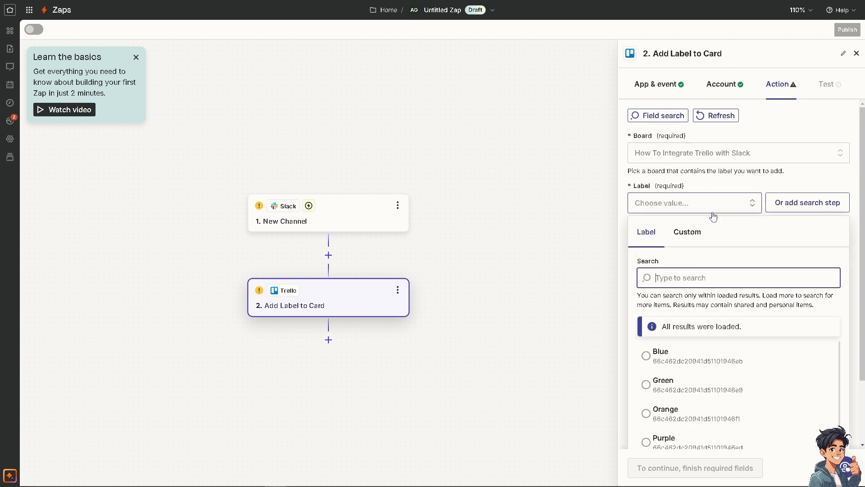
click(682, 363)
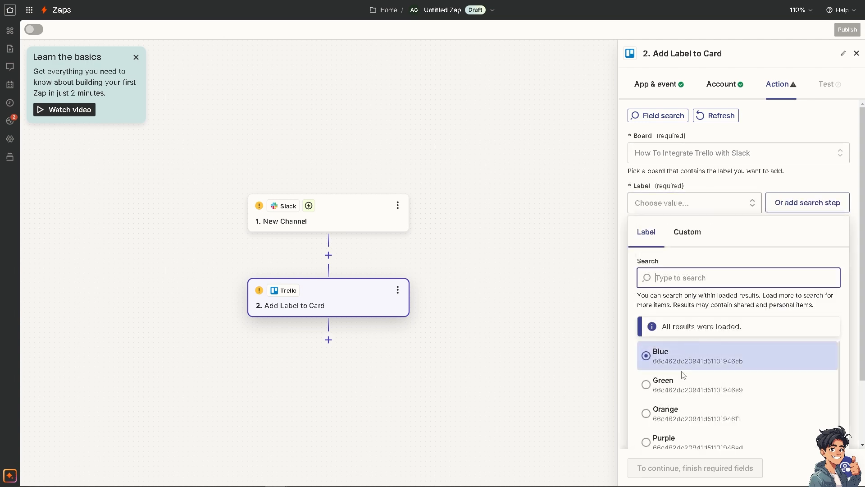
scroll(689, 392, down, 3)
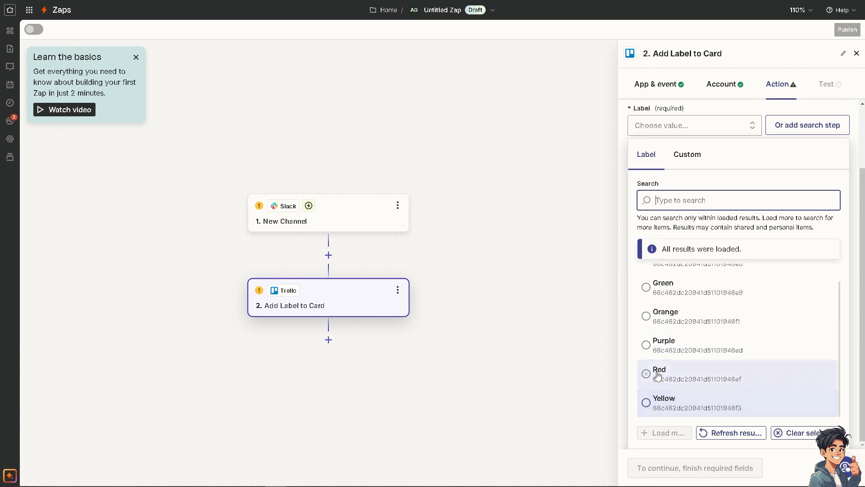
click(658, 374)
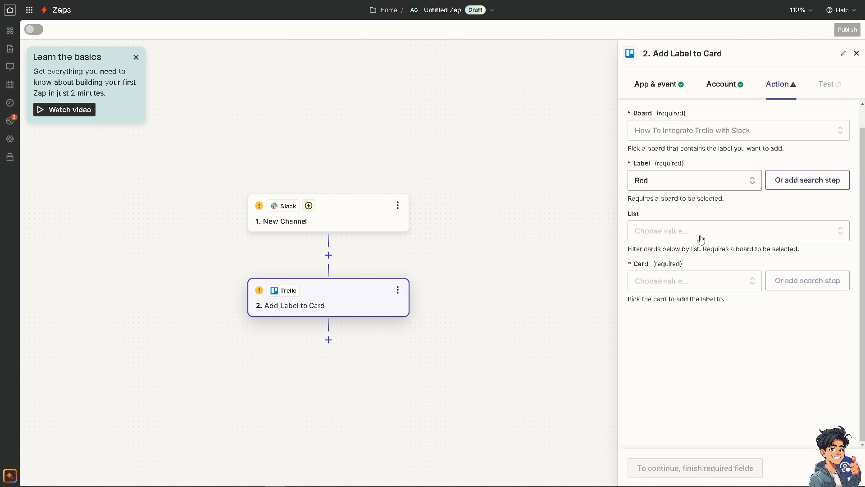
Open the custom data options for the action's List field and go to the unfinished Slack trigger step
click(699, 236)
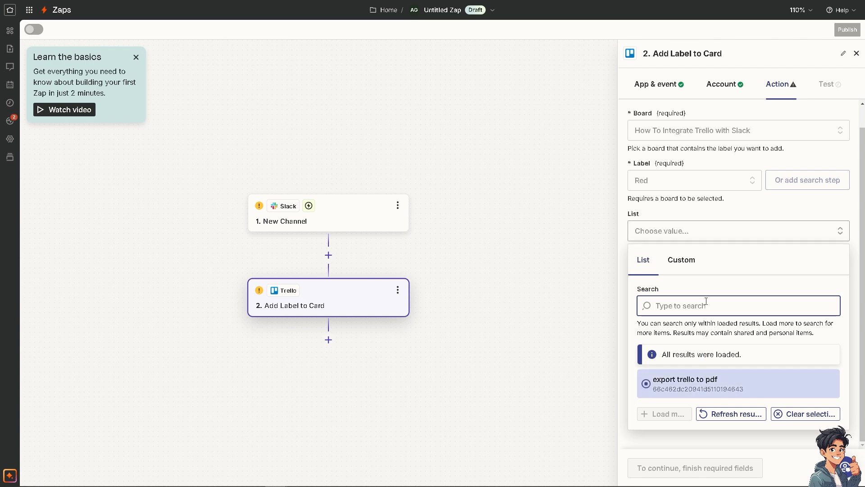
click(681, 259)
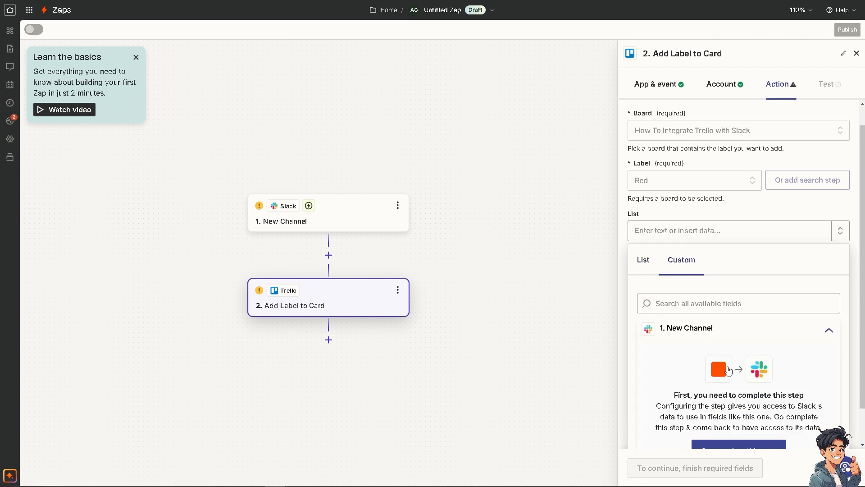
scroll(728, 370, down, 1)
click(739, 410)
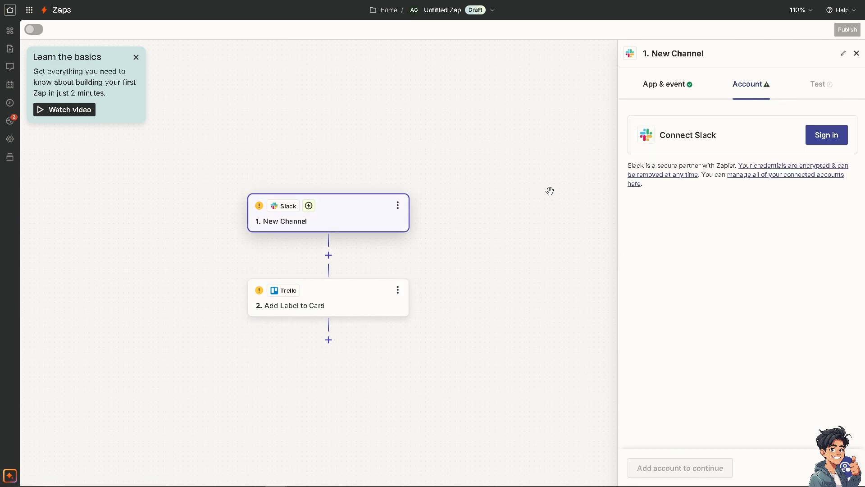
Connect Slack to the New Channel trigger and allow Zapier to access the Andy's Guides workspace
click(825, 135)
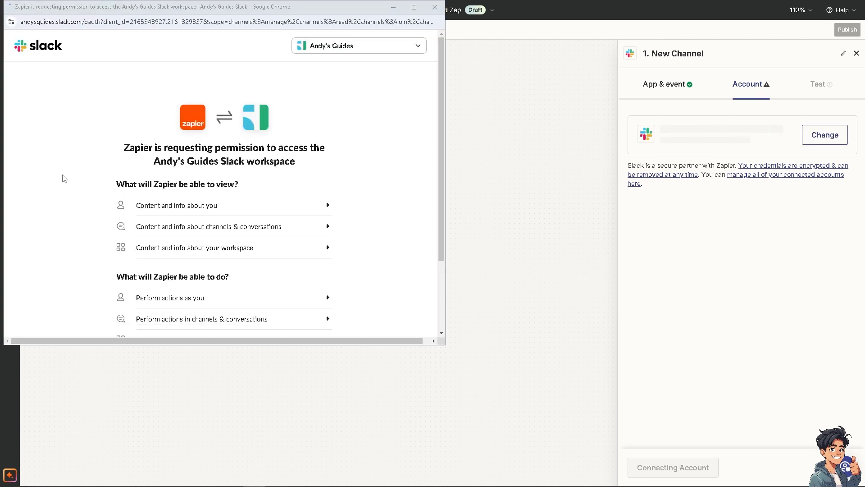
scroll(100, 149, down, 3)
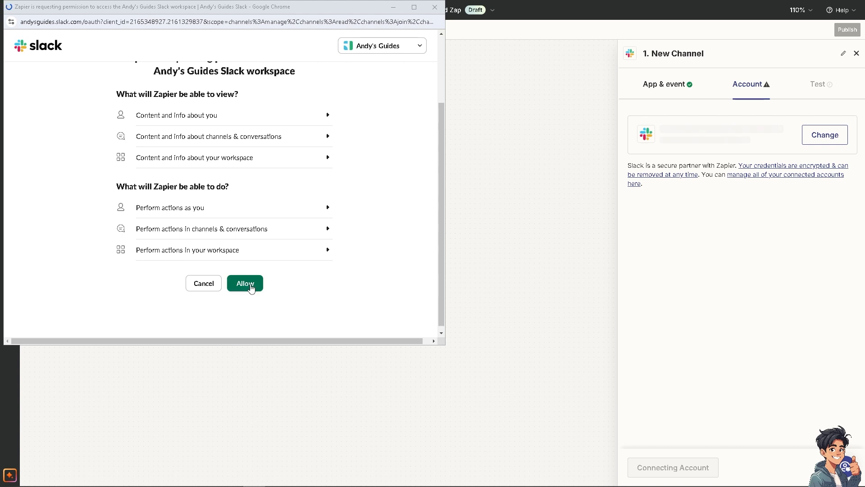
click(253, 285)
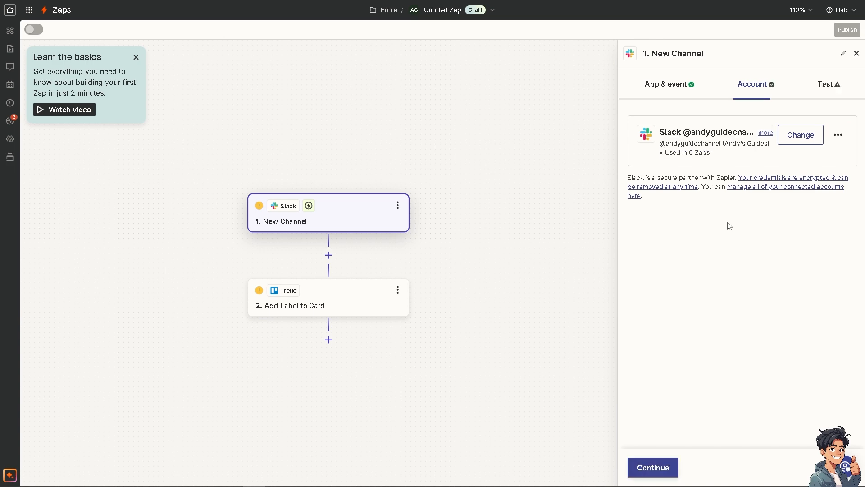
Test the Slack trigger with the New Channel C record and continue through the Trello action's event settings
click(650, 470)
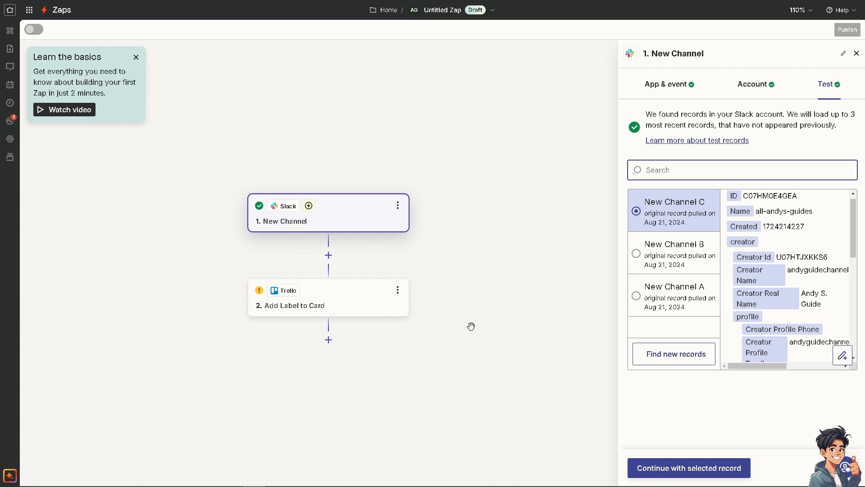
click(653, 469)
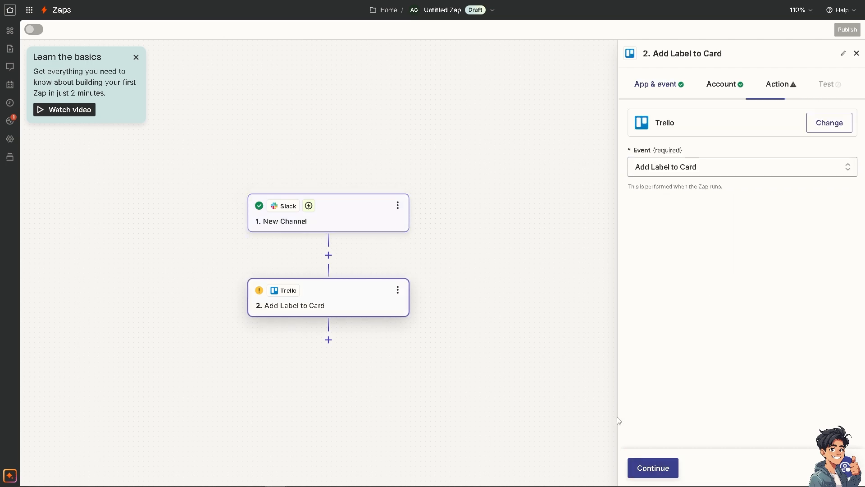
click(381, 300)
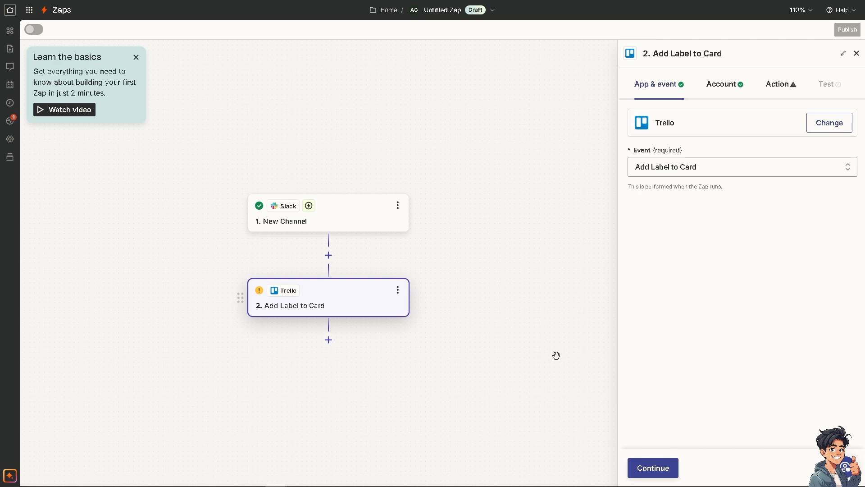
click(651, 473)
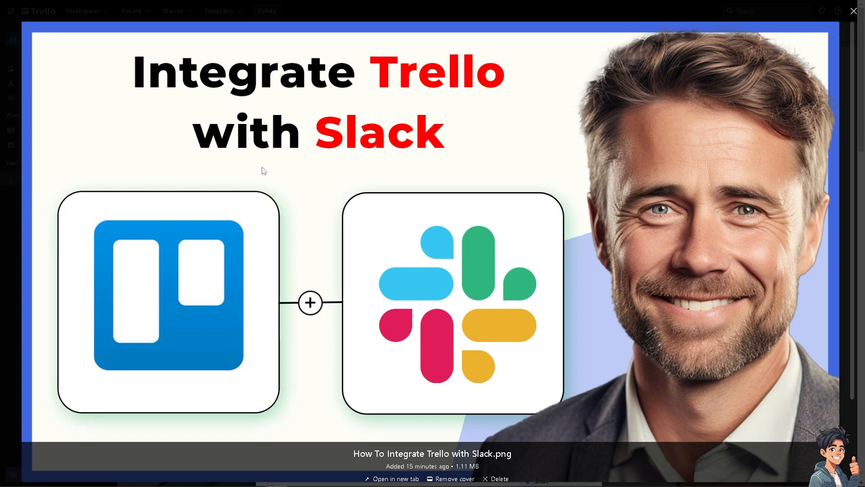
In Trello, close the image preview and the How To Integrate Trello with Slack card to return to the board
key(Escape)
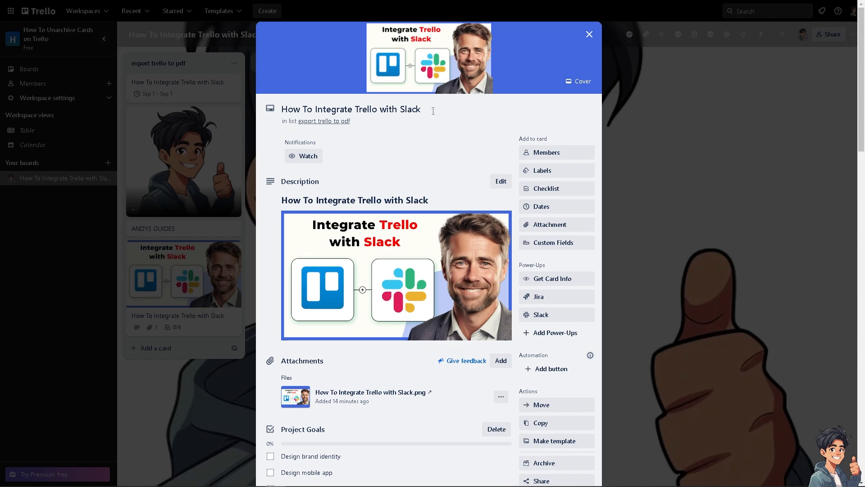
key(Escape)
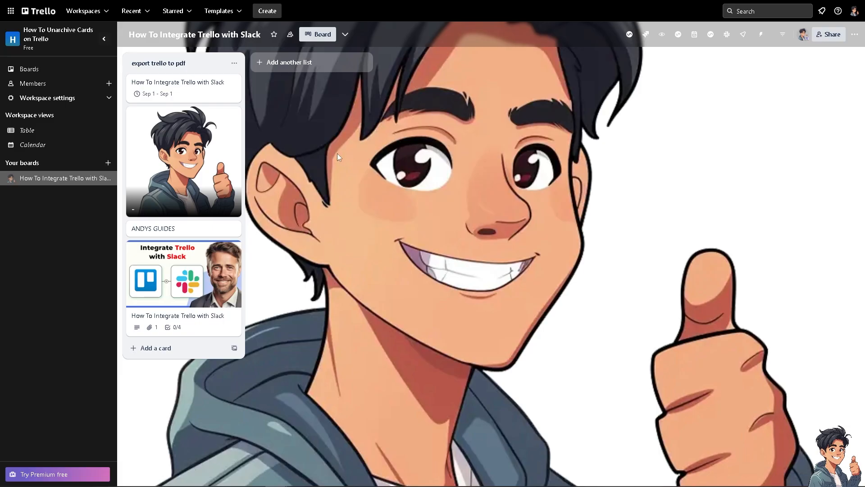